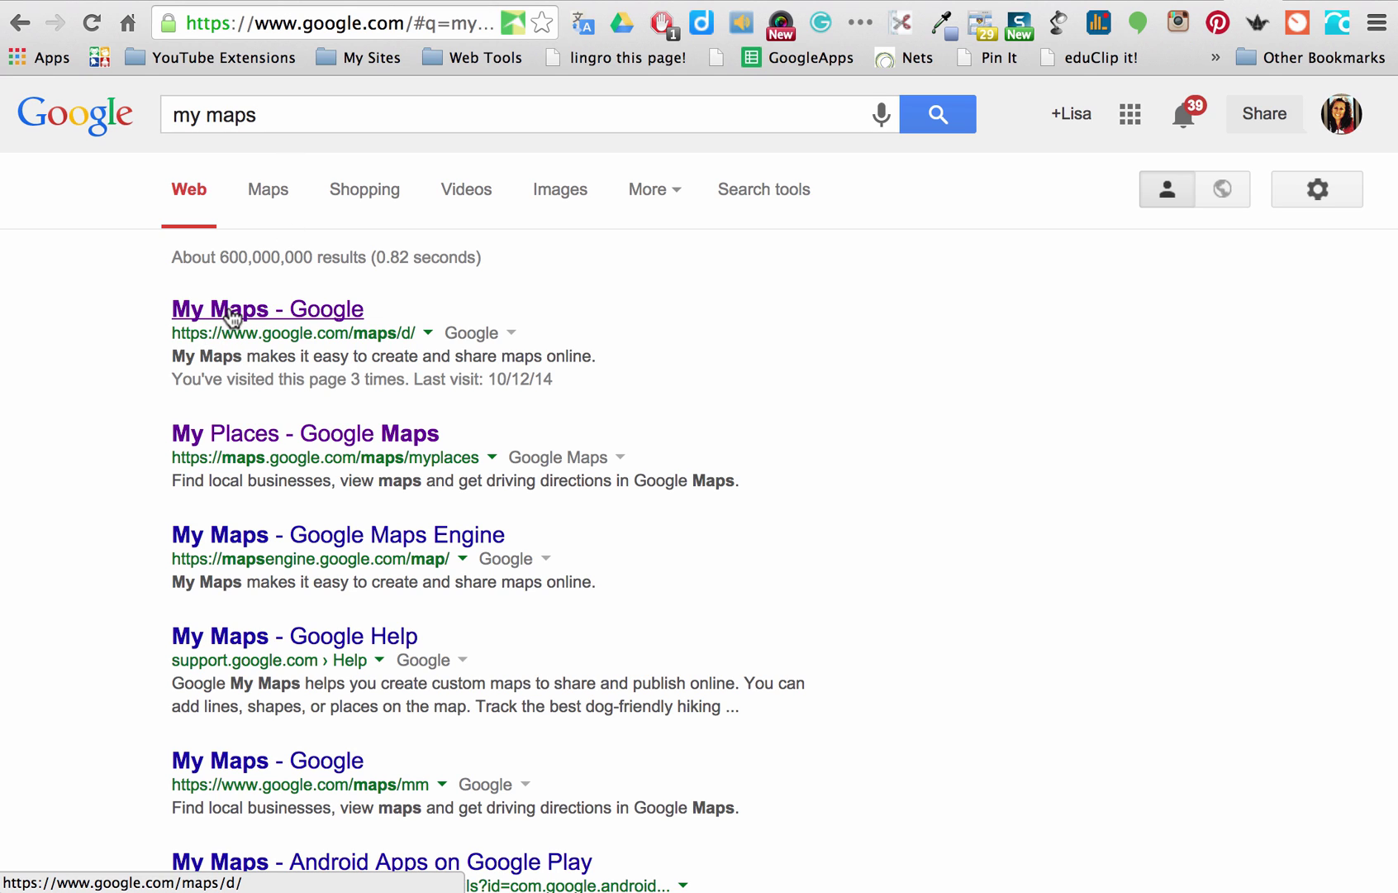
Step: Go to the 'My Maps - Google' result from the 'my maps' search
click(231, 316)
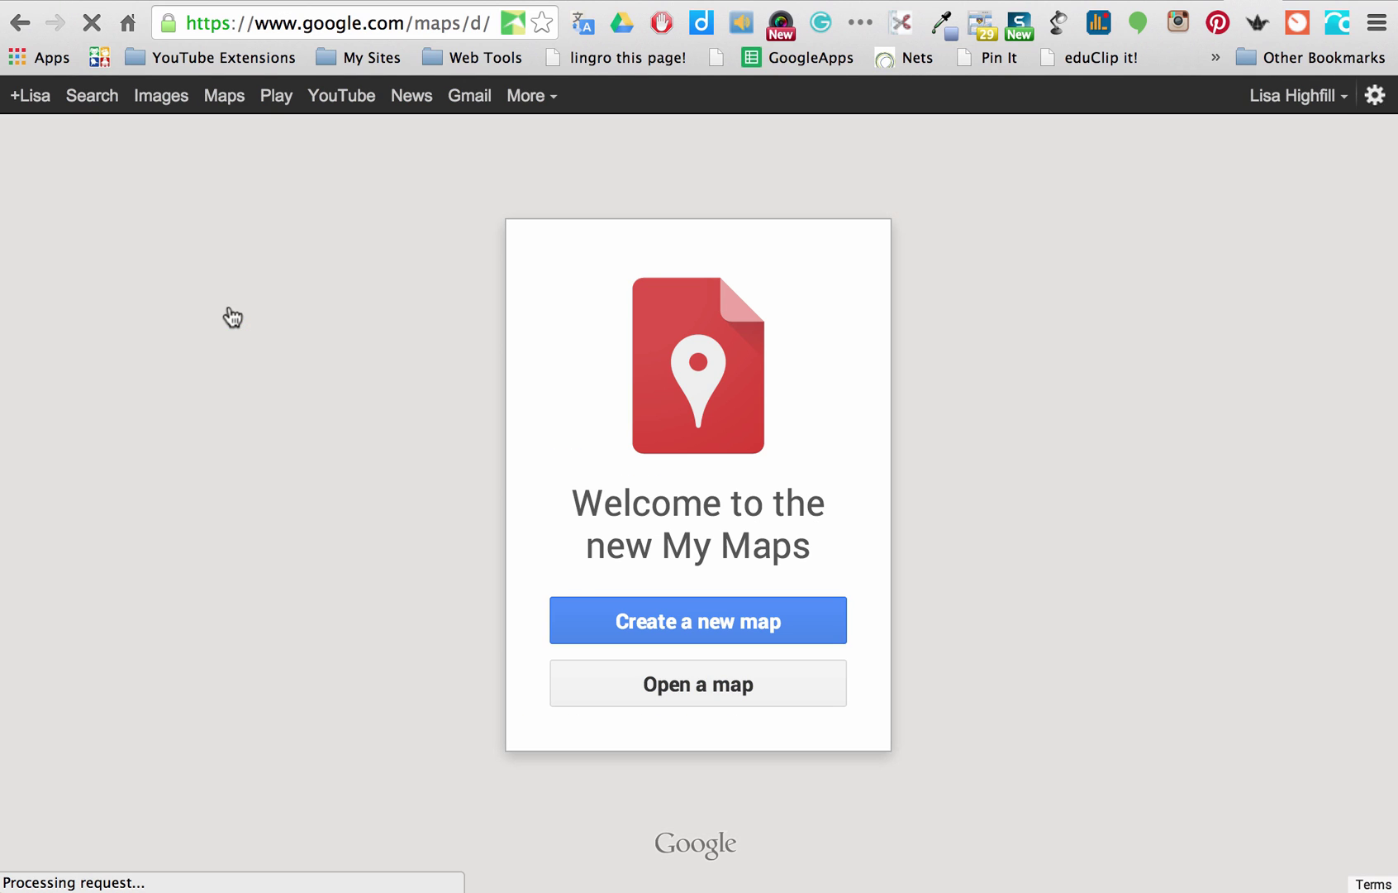
Step: Create a new untitled map from the My Maps welcome screen
click(730, 623)
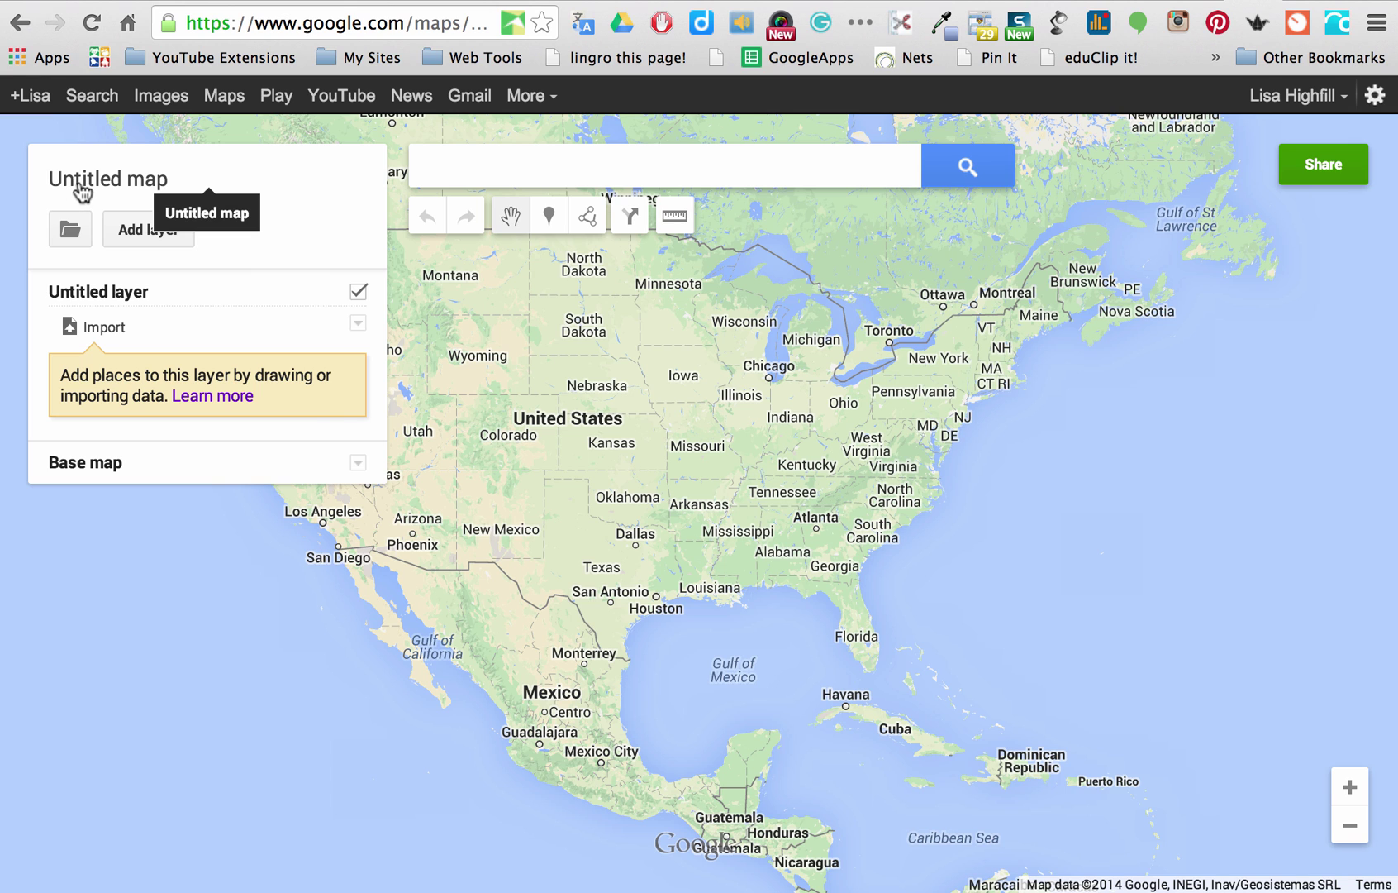
Step: Save the title 'Pleasanton, CA' and description 'A look at our favorite places in town.'
click(82, 185)
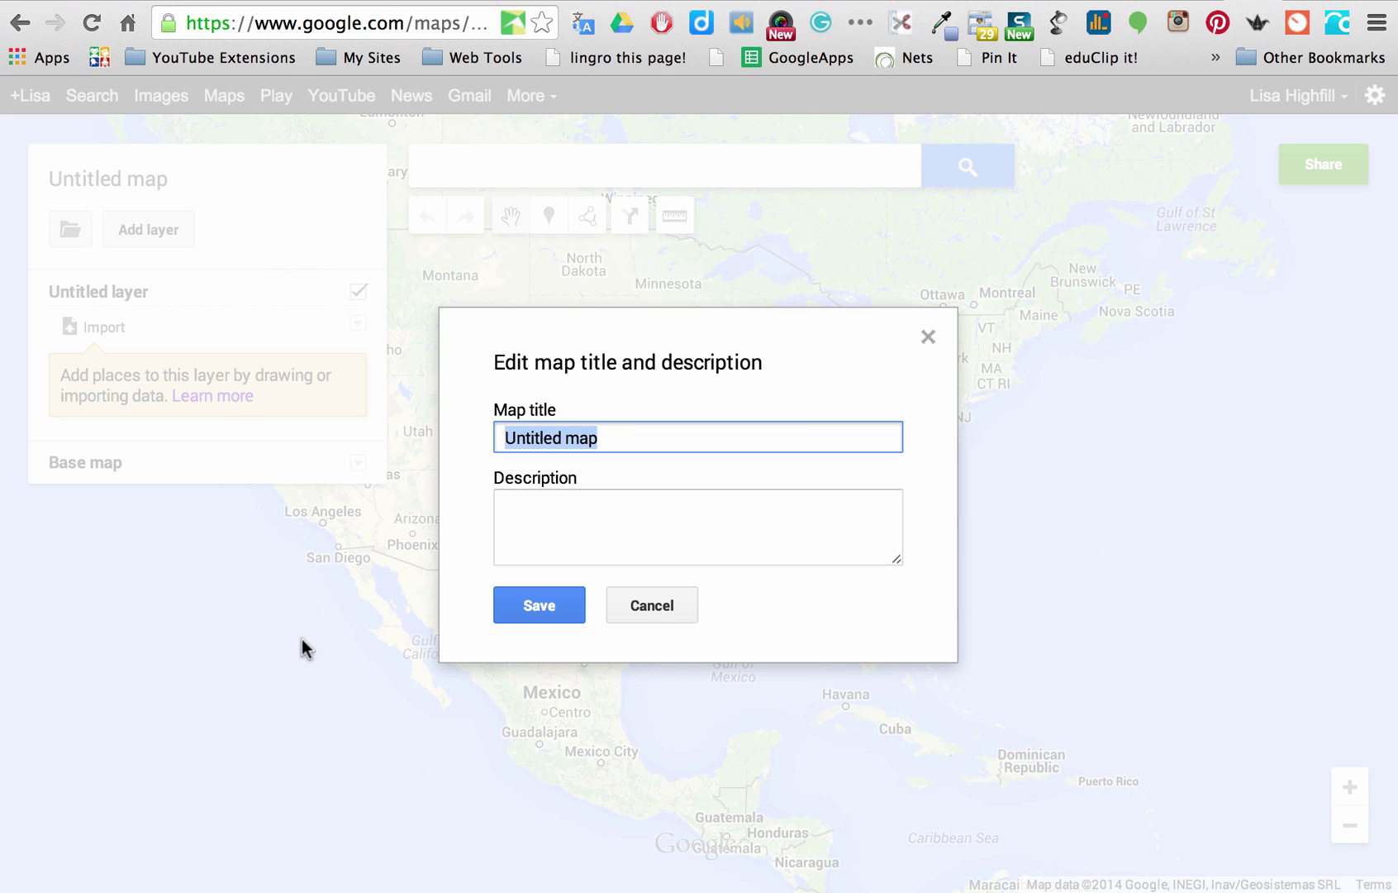
text(Pleasano)
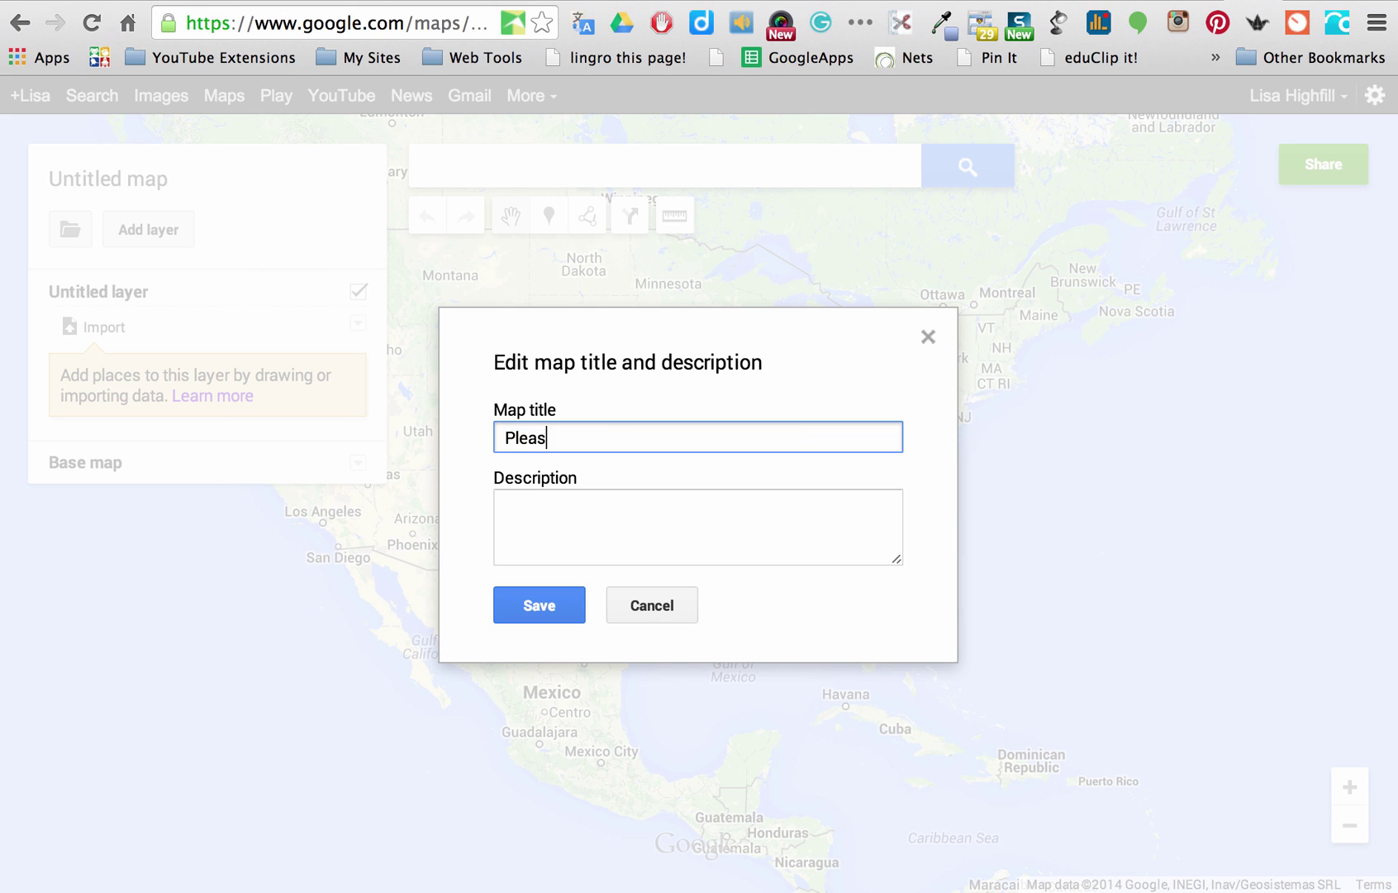
key(BackSpace)
text(tp)
key(BackSpace)
text(on, CA)
click(552, 521)
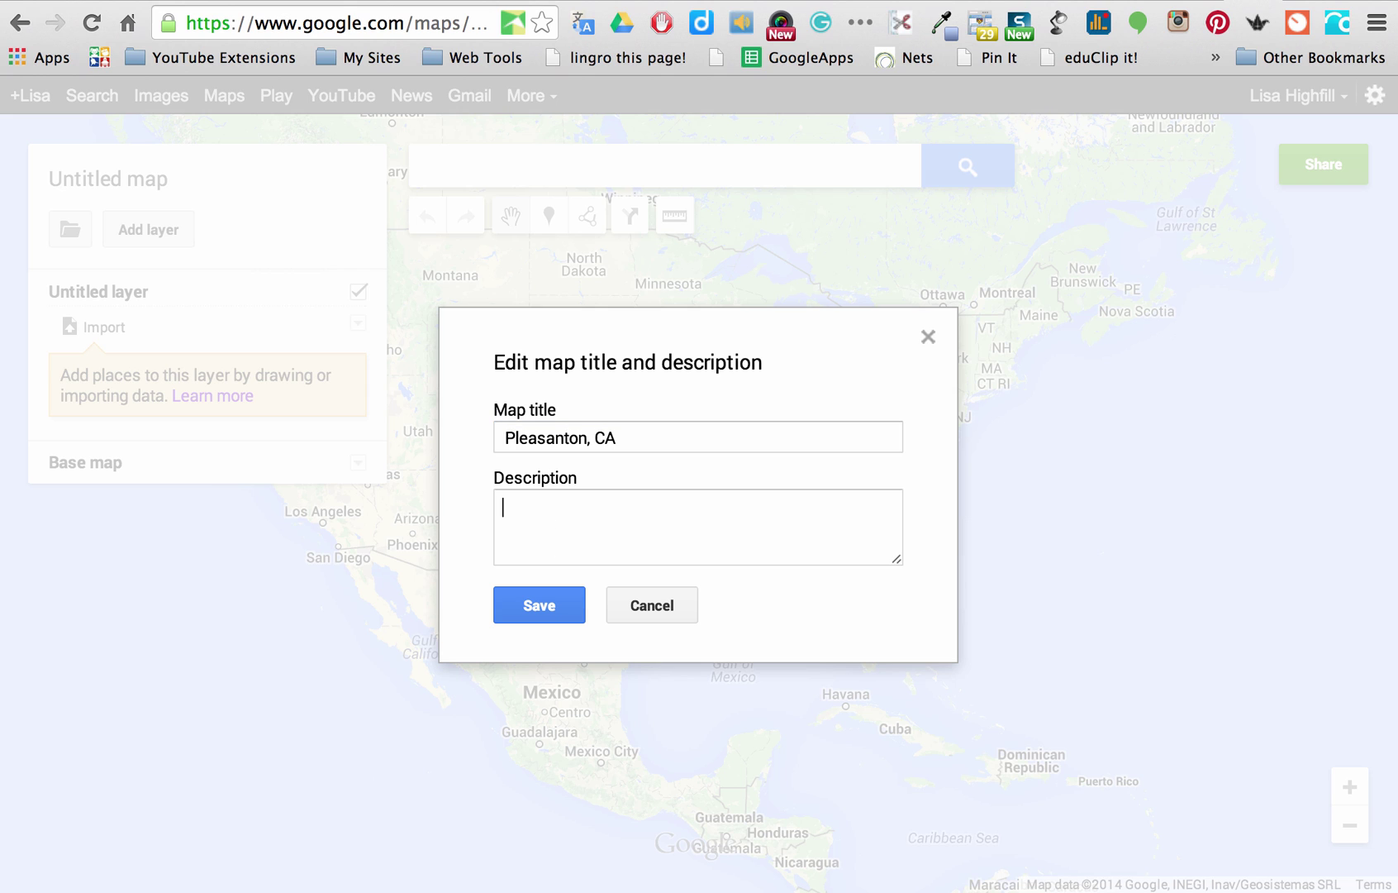
text(A look at )
text(our favorite places in town.)
click(536, 600)
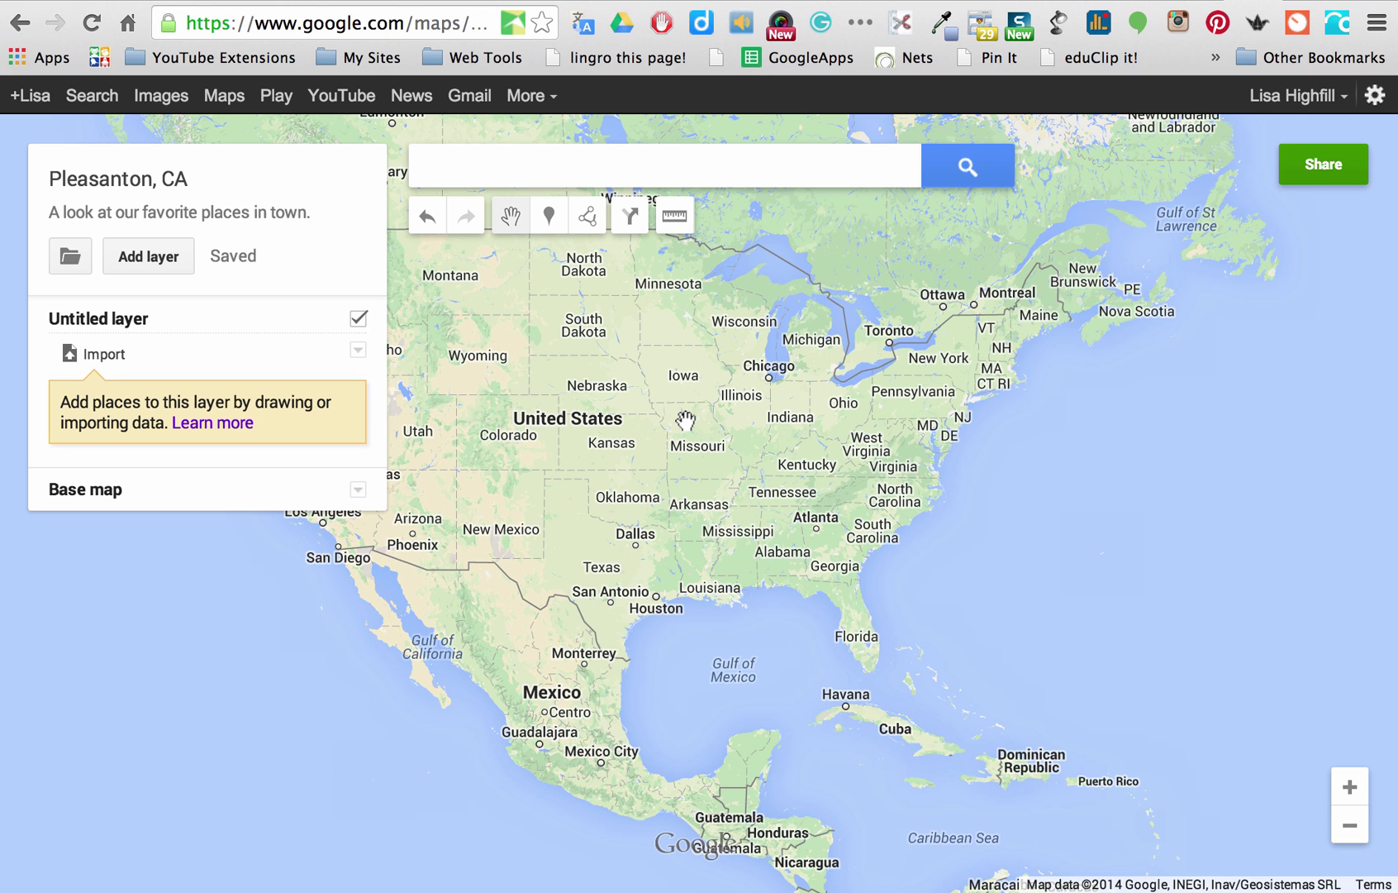
Step: Set the map's link sharing to 'Anyone with the link' with Can edit access
click(1324, 169)
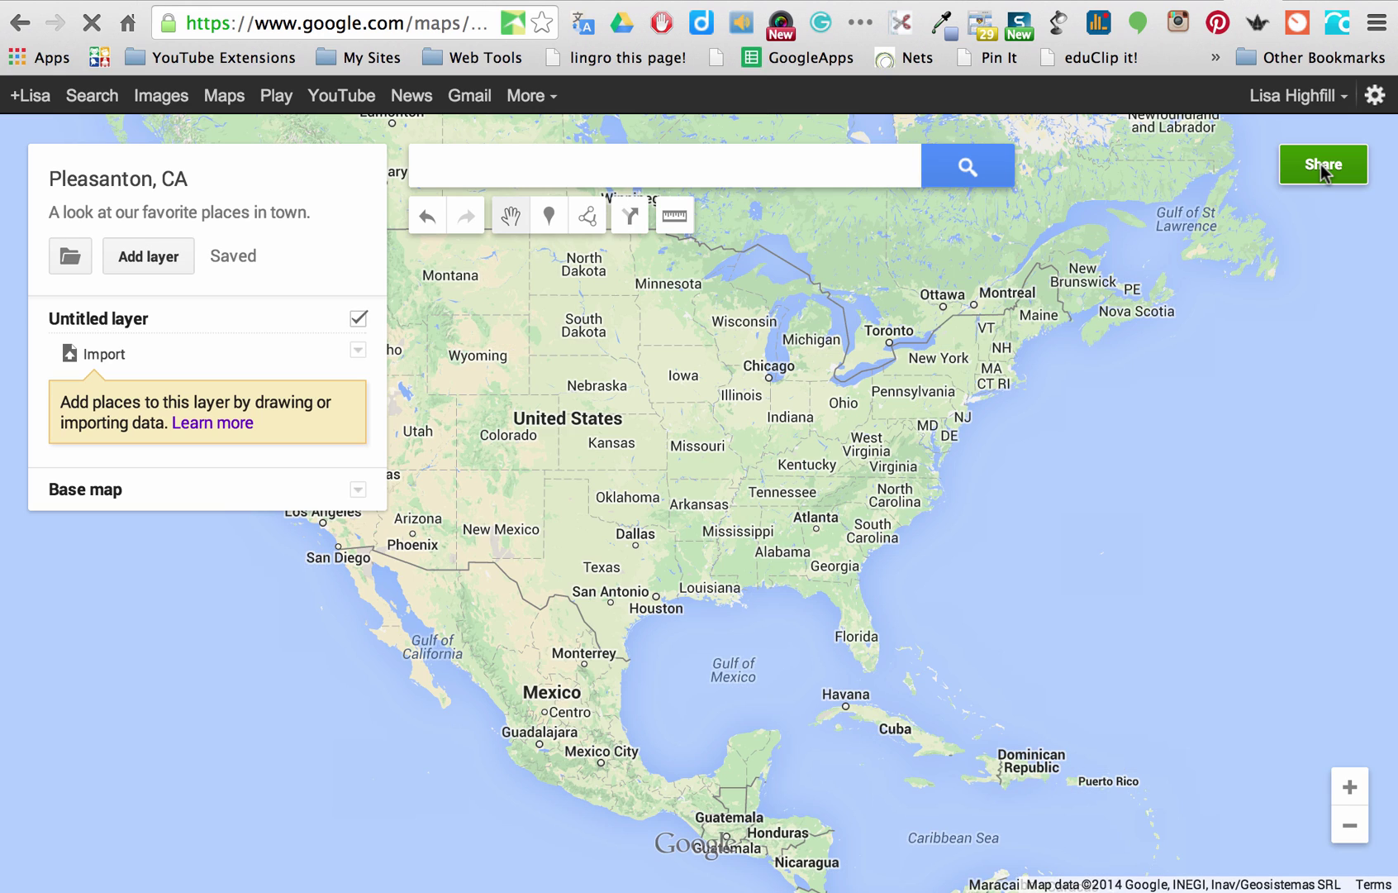
click(1324, 169)
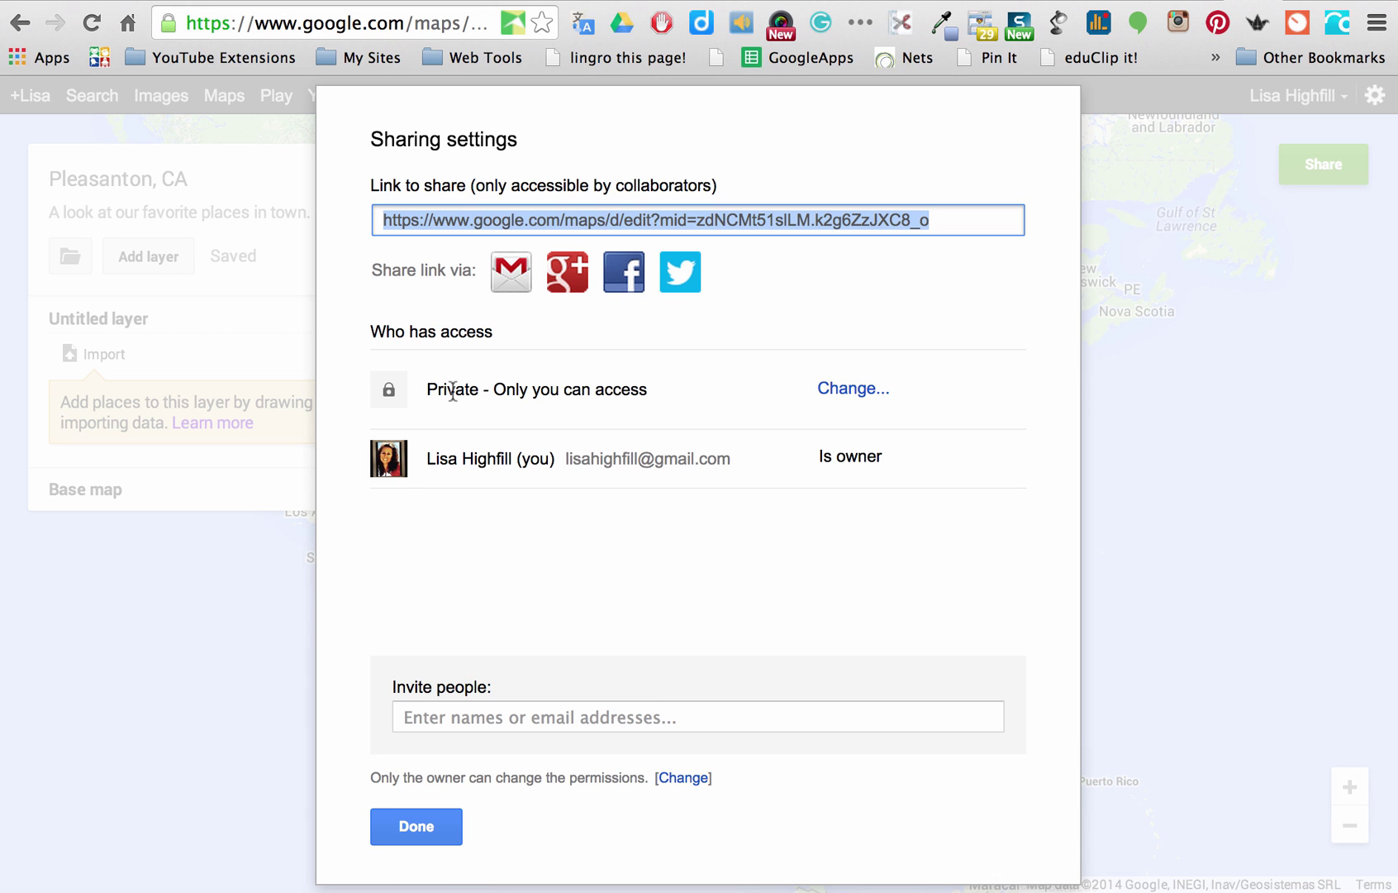
click(842, 388)
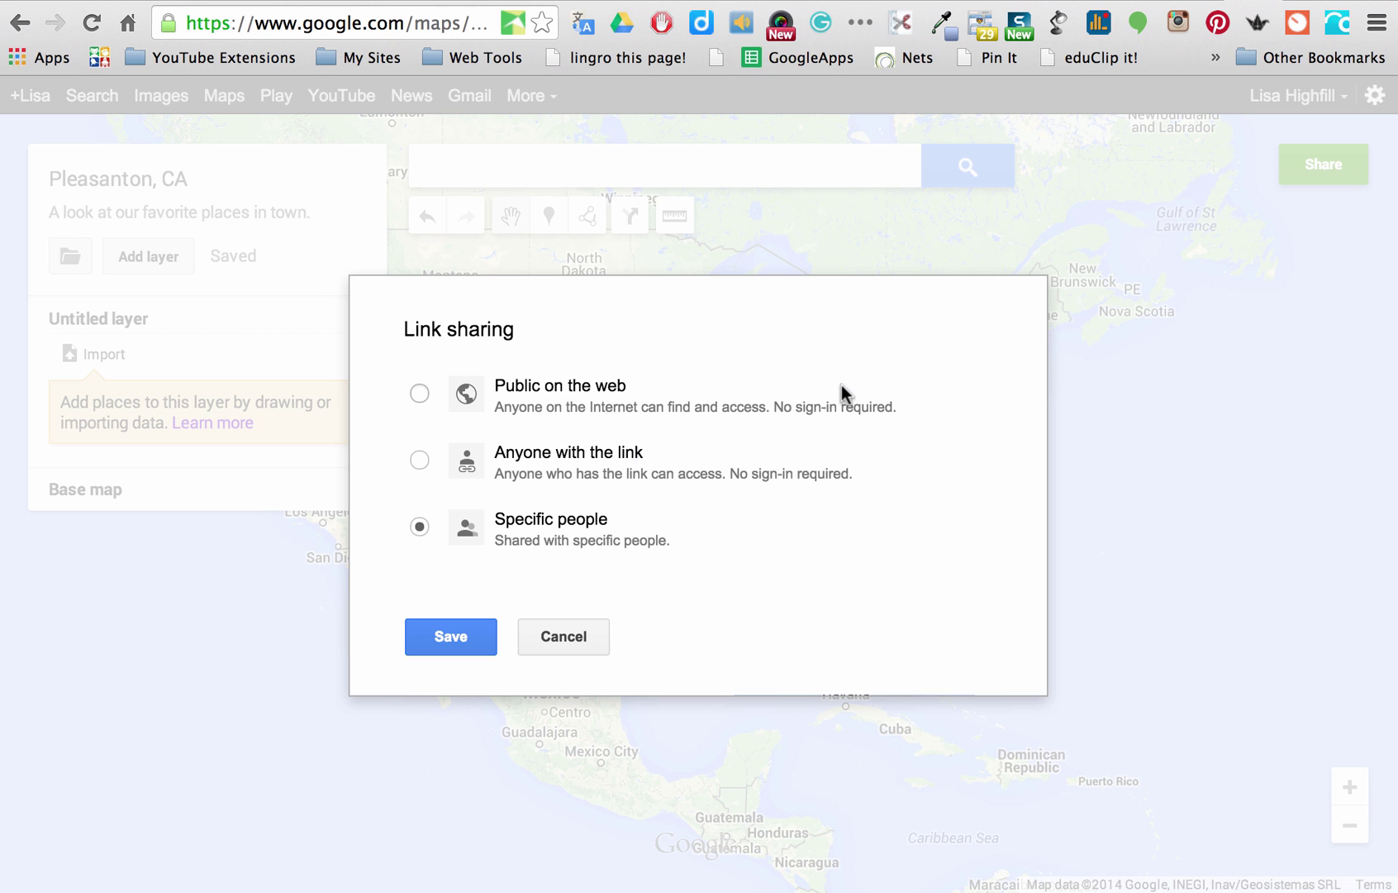
click(419, 459)
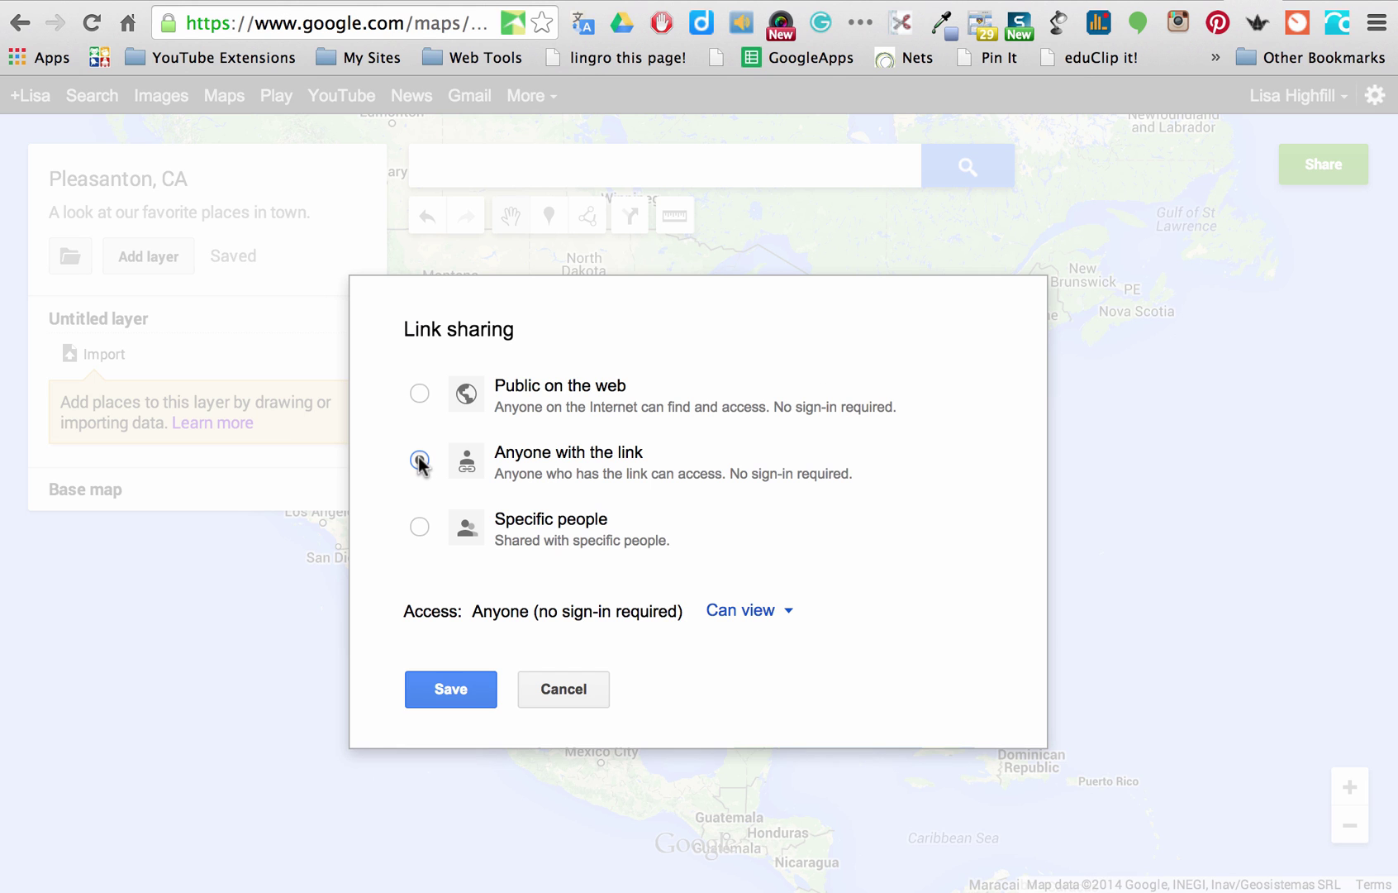
click(734, 617)
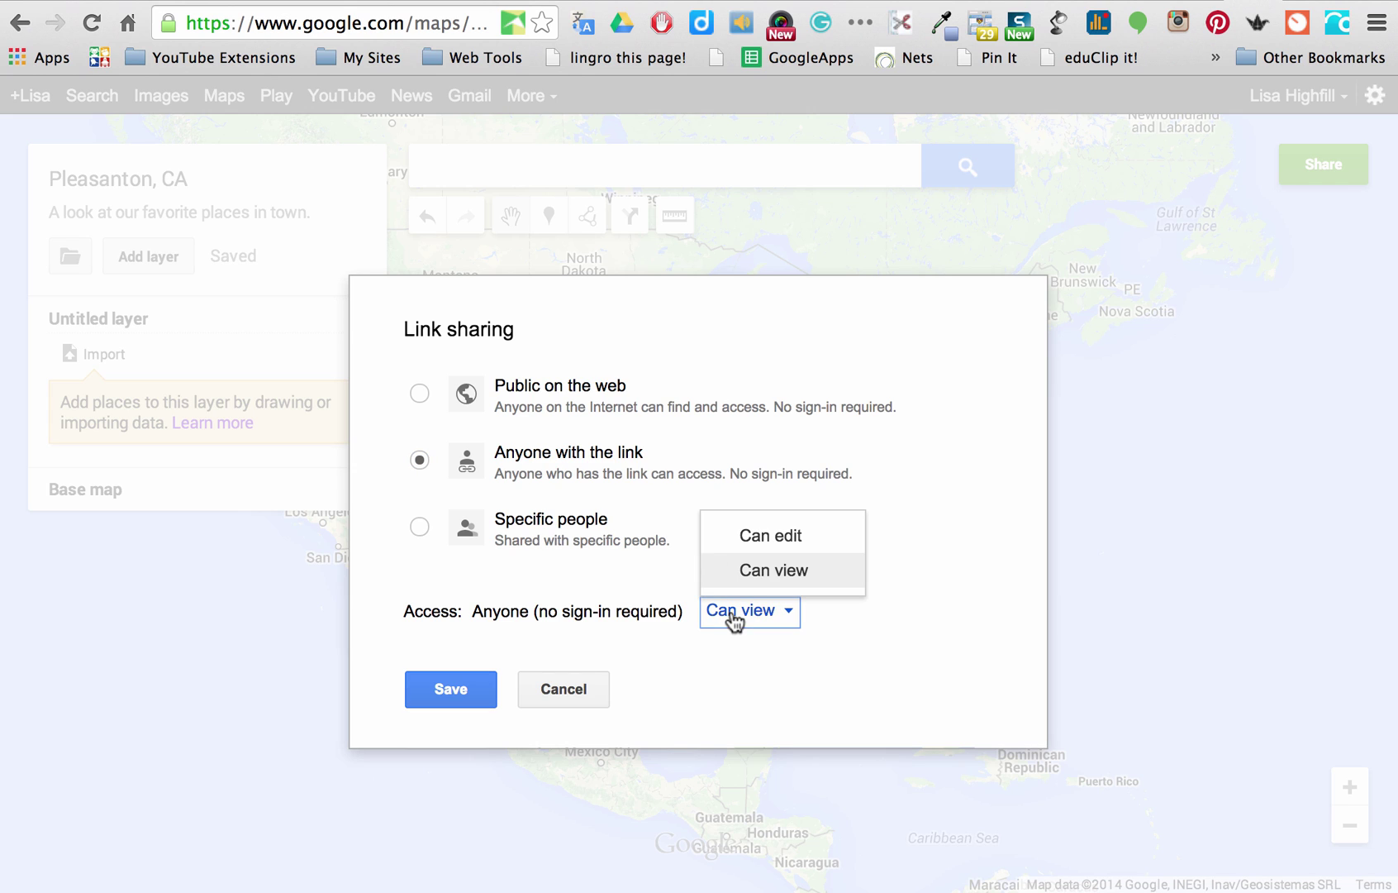
click(776, 535)
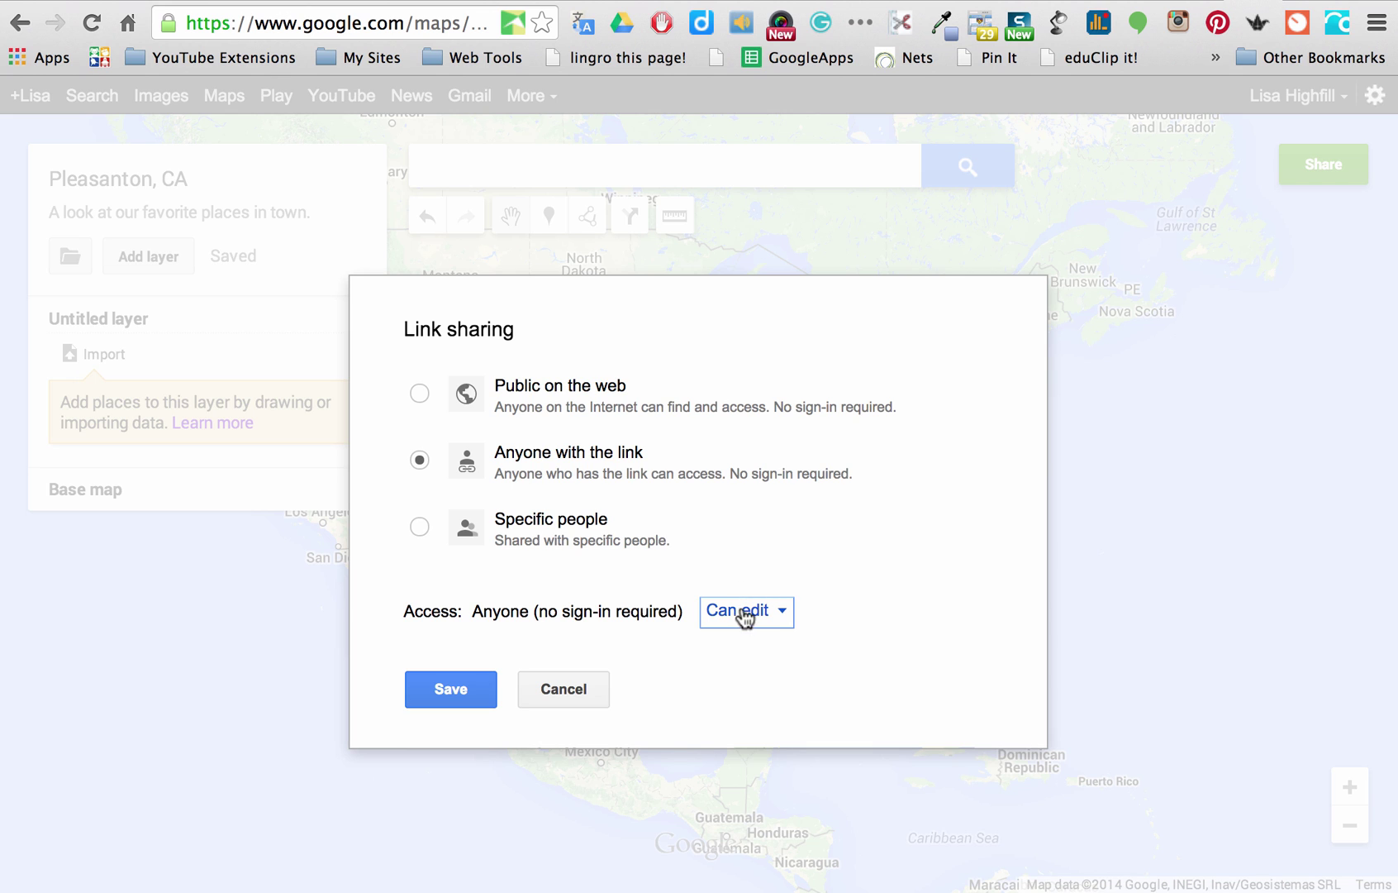
click(448, 691)
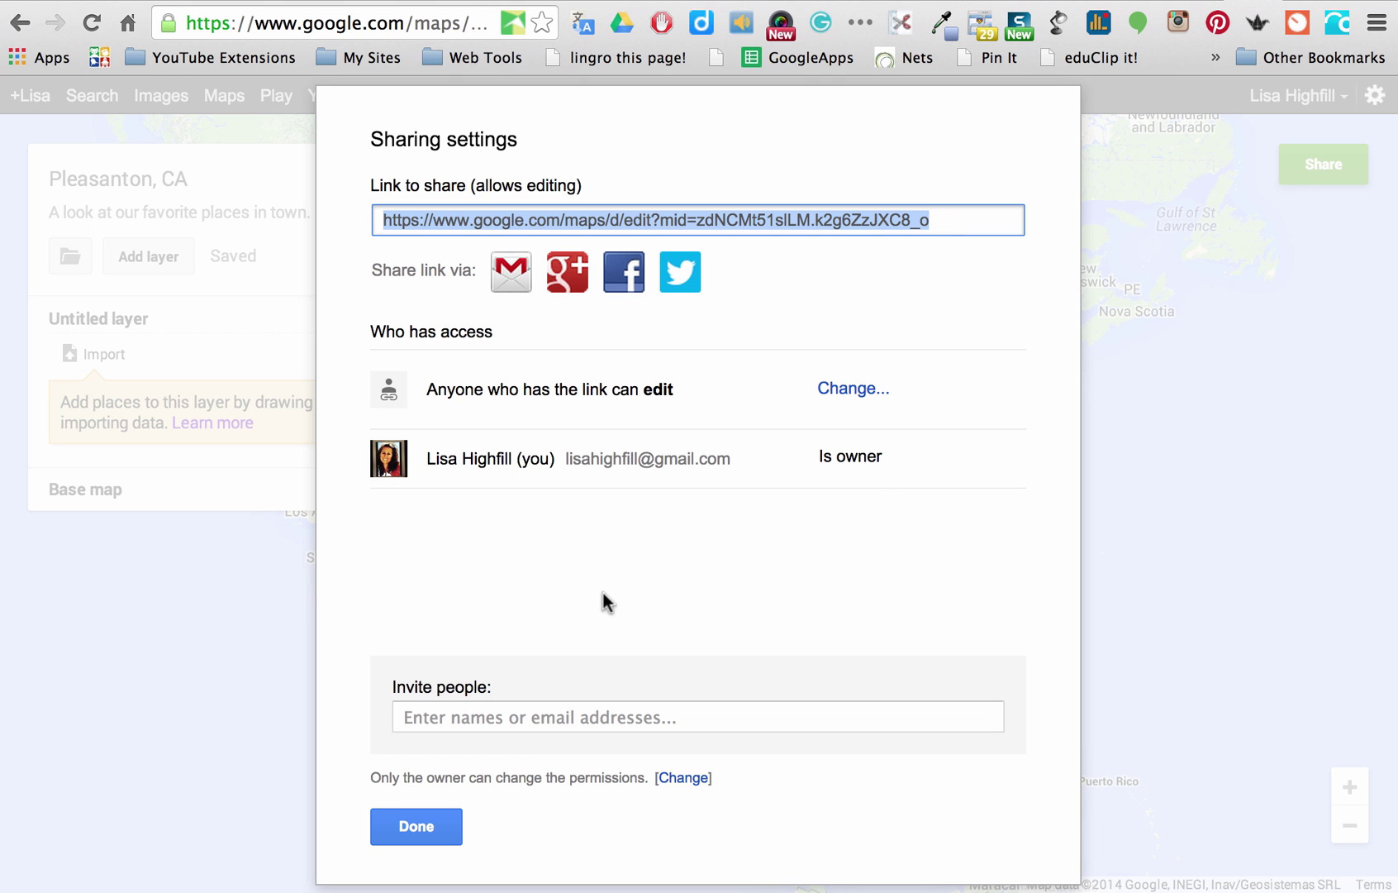
click(404, 828)
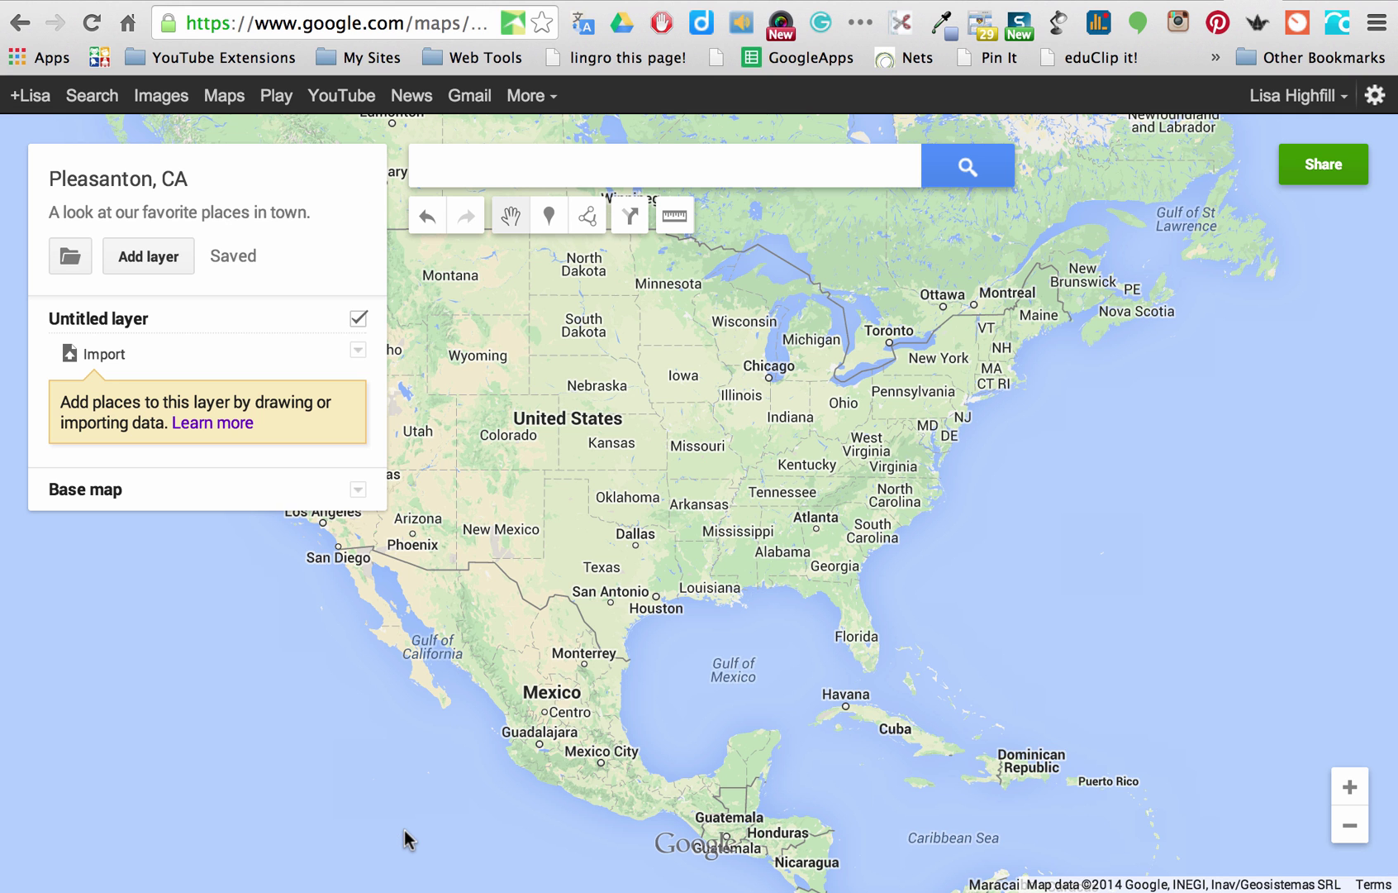
Step: Switch the Pleasanton, CA base map from the road map to Satellite
click(358, 490)
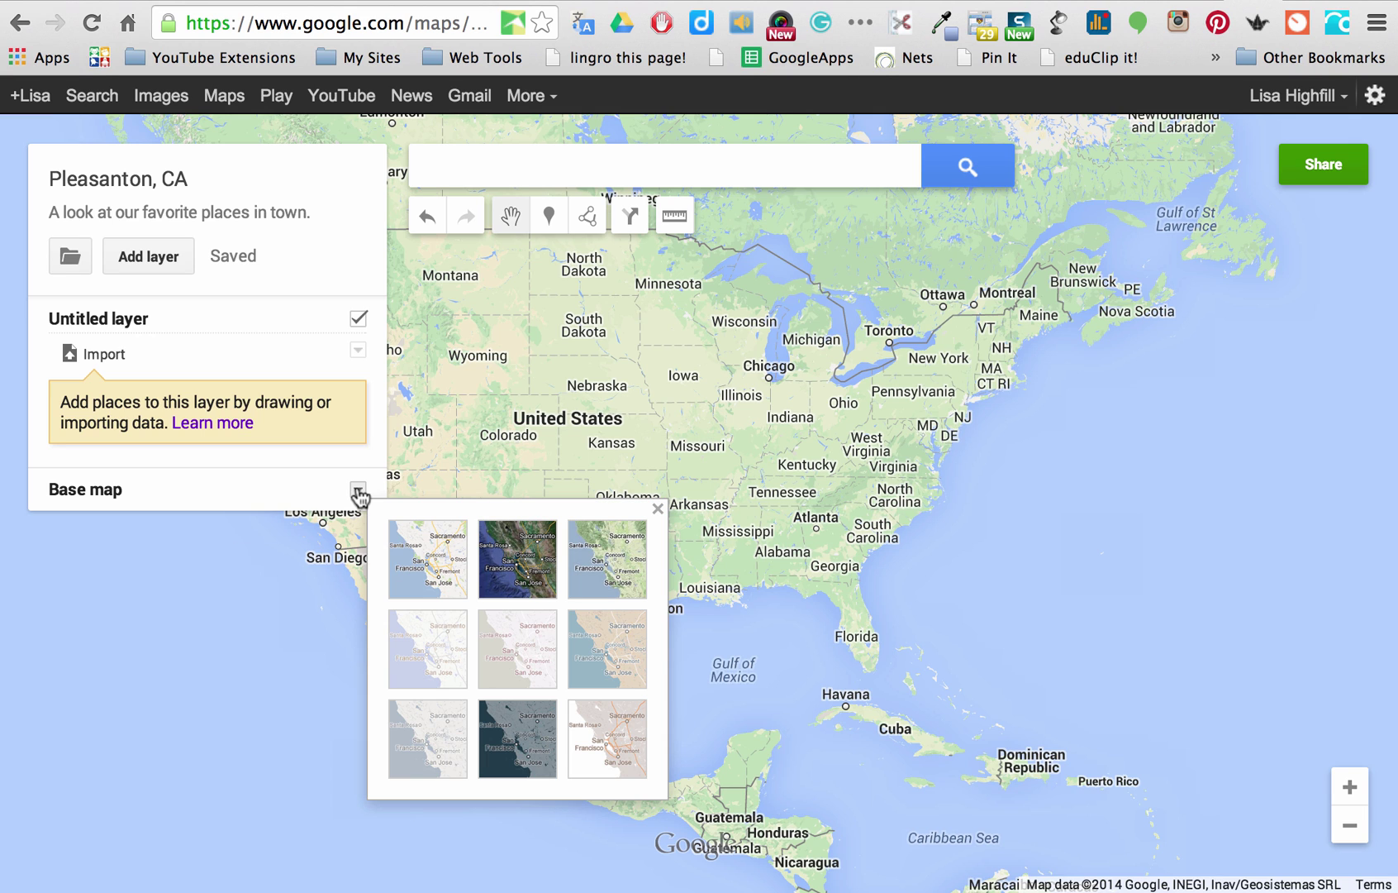
click(524, 582)
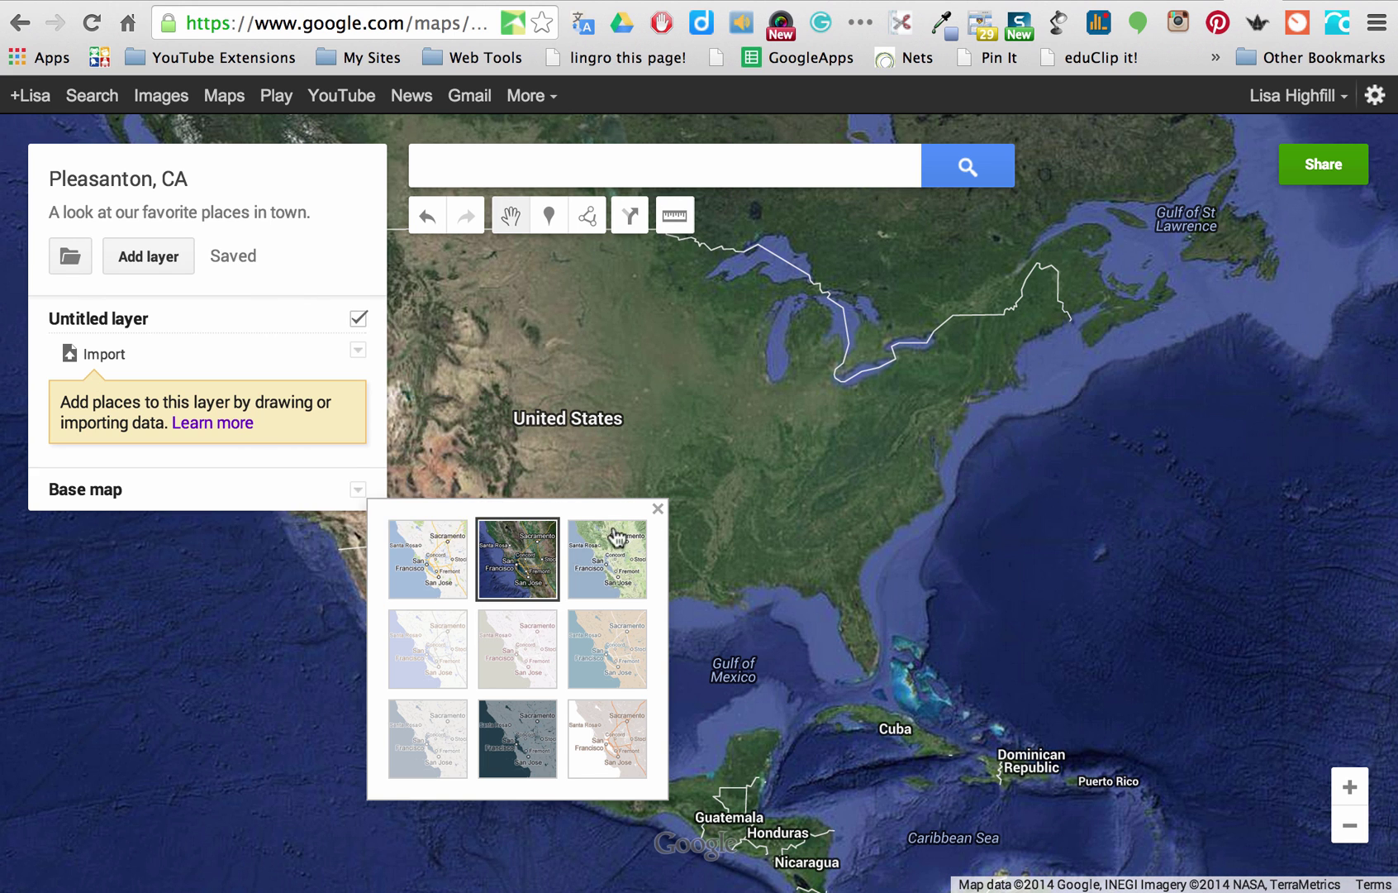
click(659, 510)
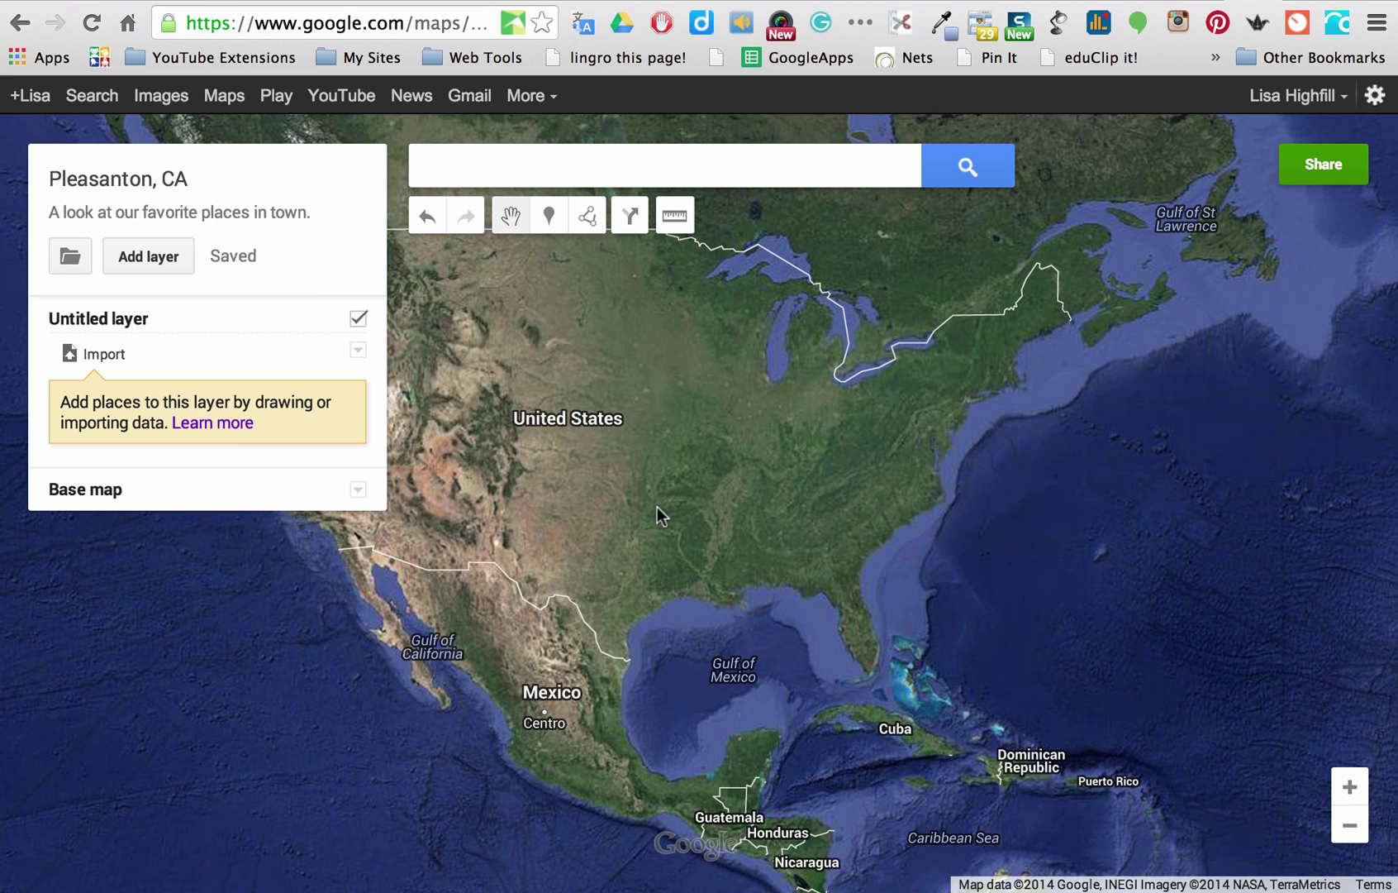